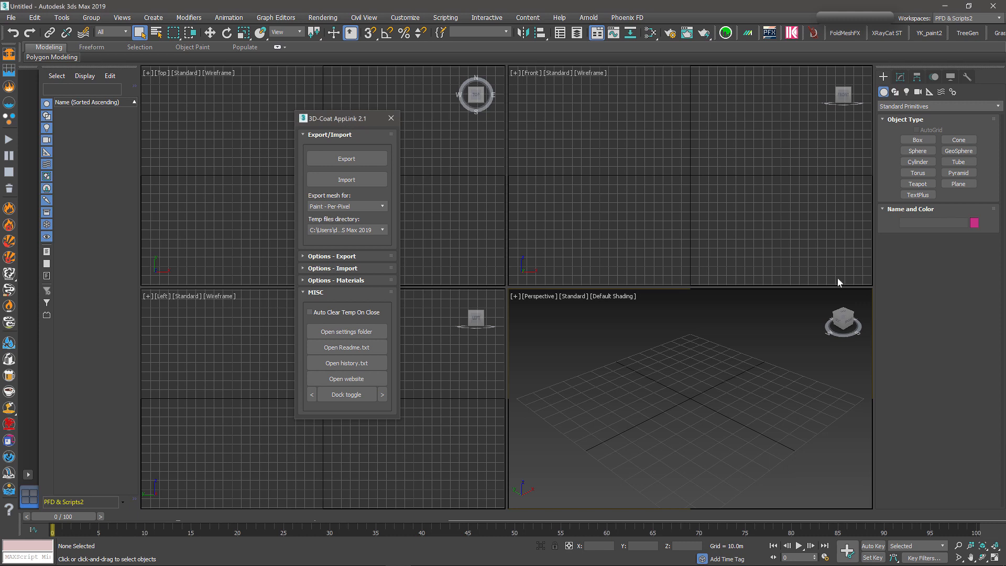
Step: Dock the 3D-Coat AppLink 2.1 panel and collapse its MISC rollout
left_click(311, 394)
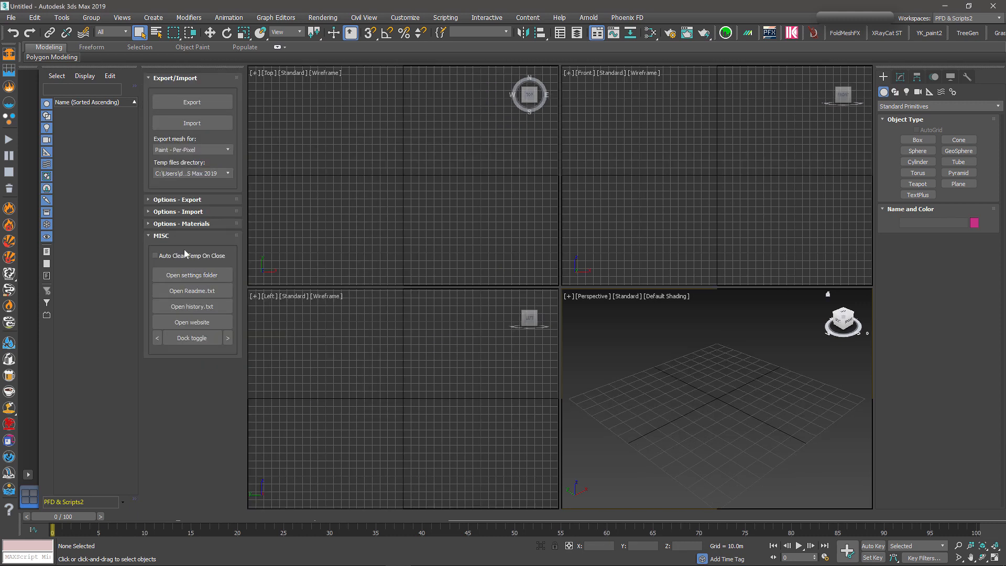
left_click(149, 235)
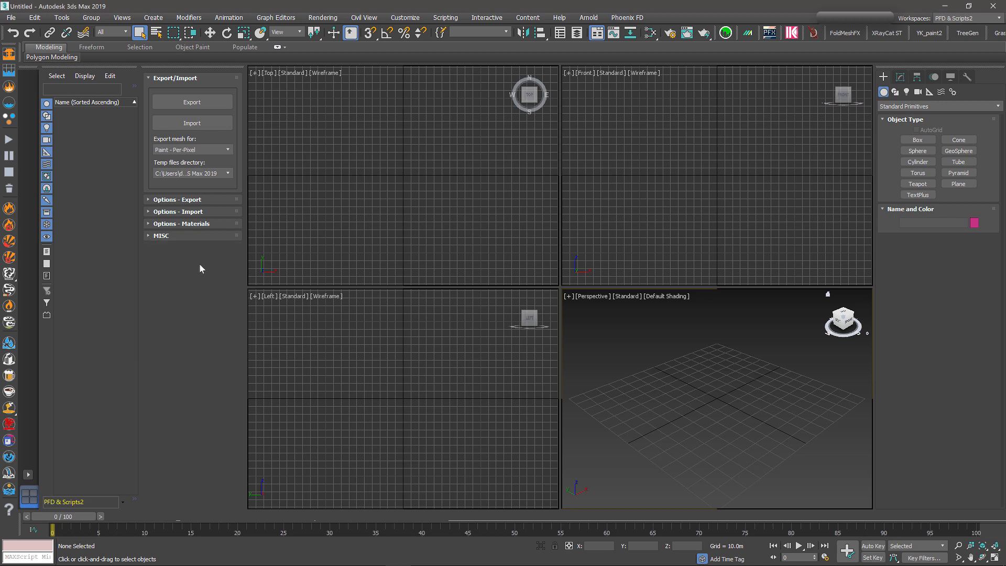
left_click(208, 173)
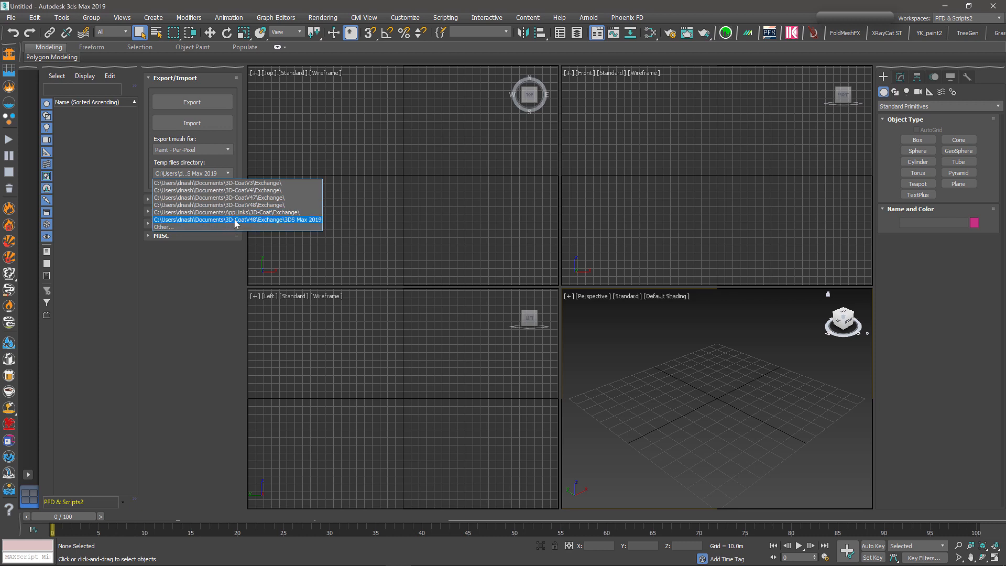
left_click(314, 222)
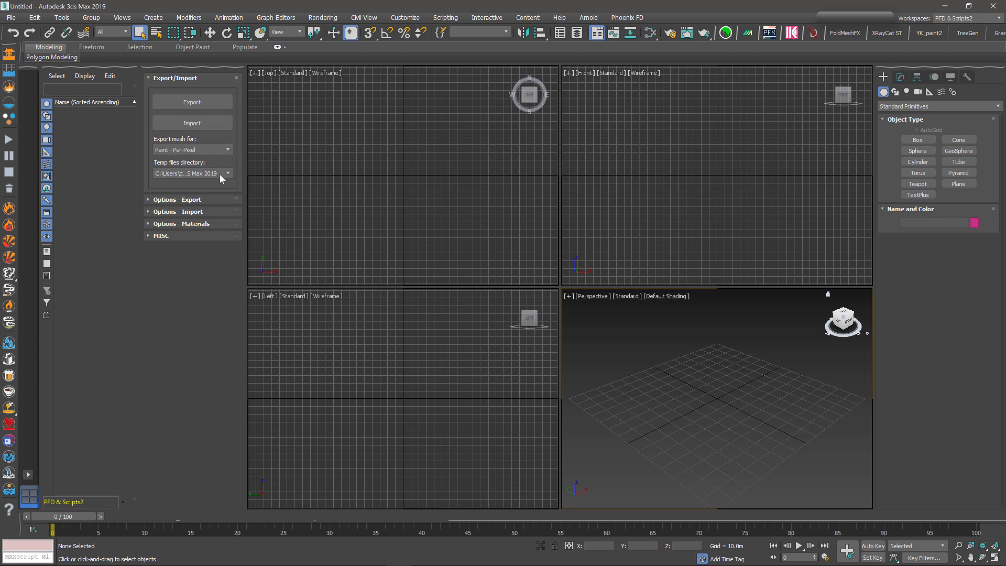
left_click(169, 226)
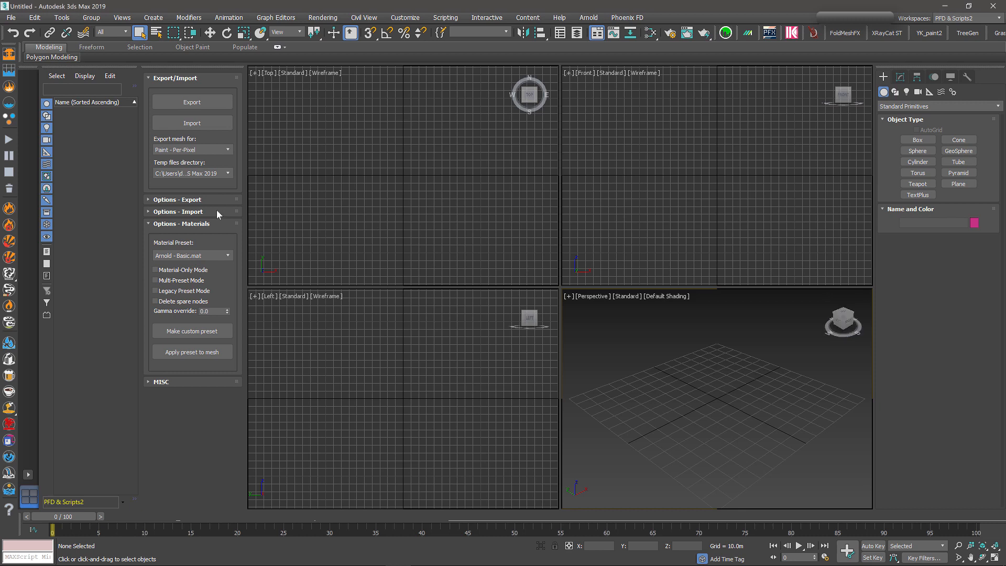
left_click(197, 256)
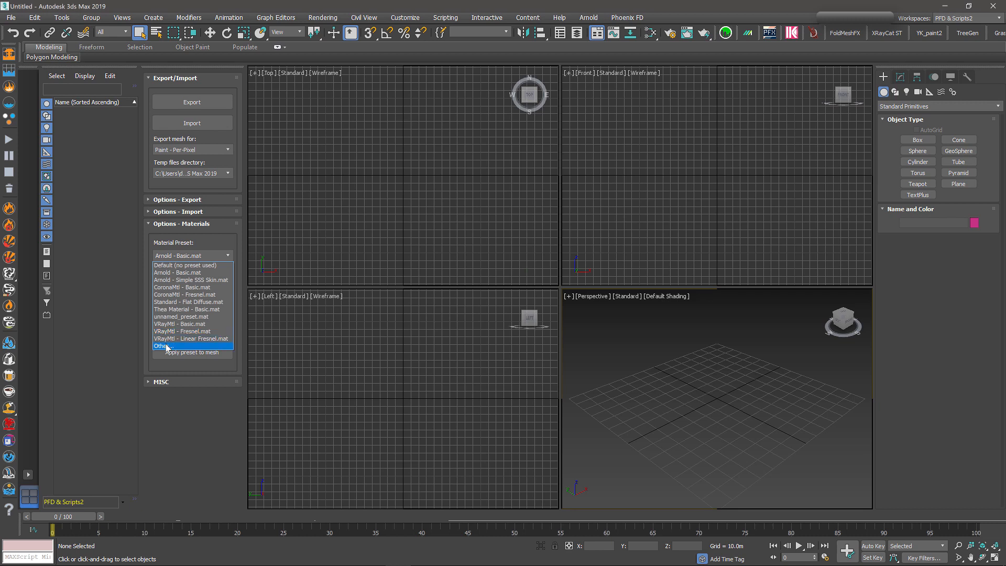
left_click(194, 412)
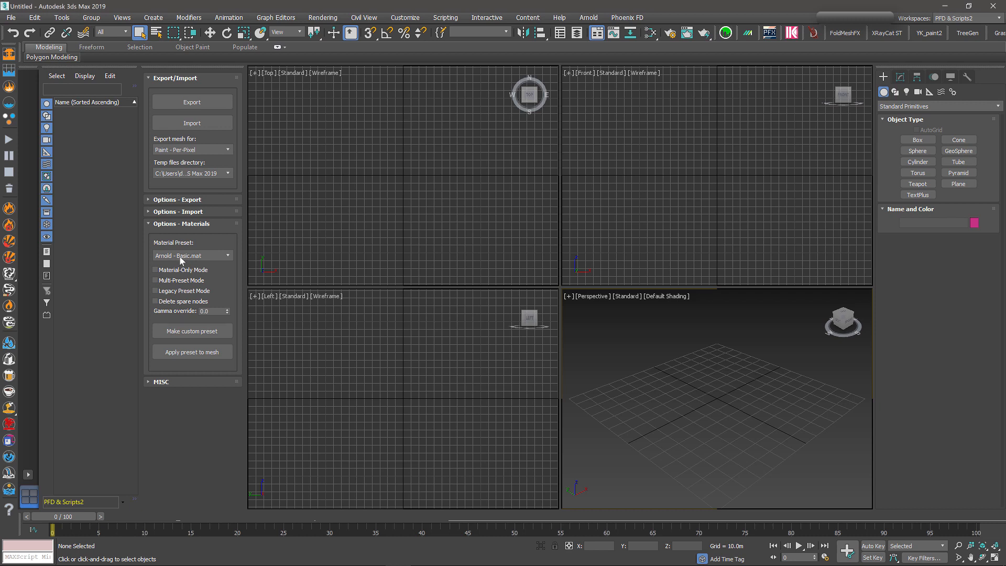
left_click(150, 225)
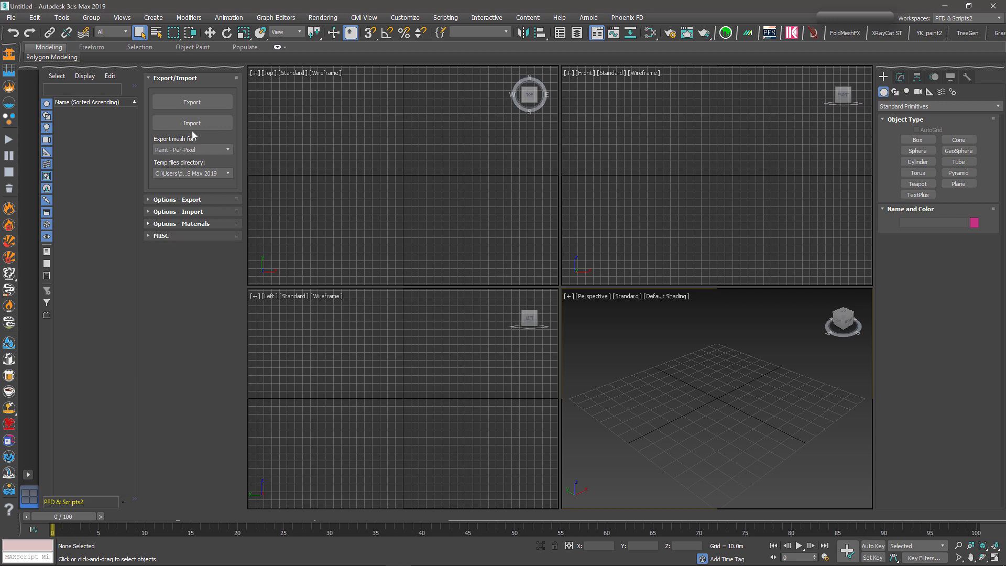
Step: Enable Auto Import under AppLink's Import options, then switch to 3D-Coat showing the XM8 model
left_click(148, 212)
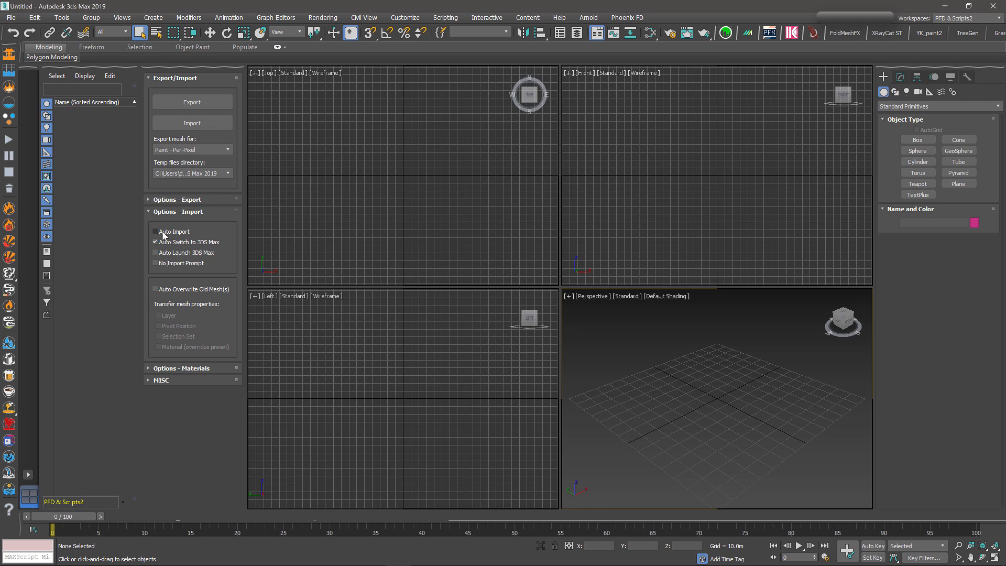
left_click(156, 232)
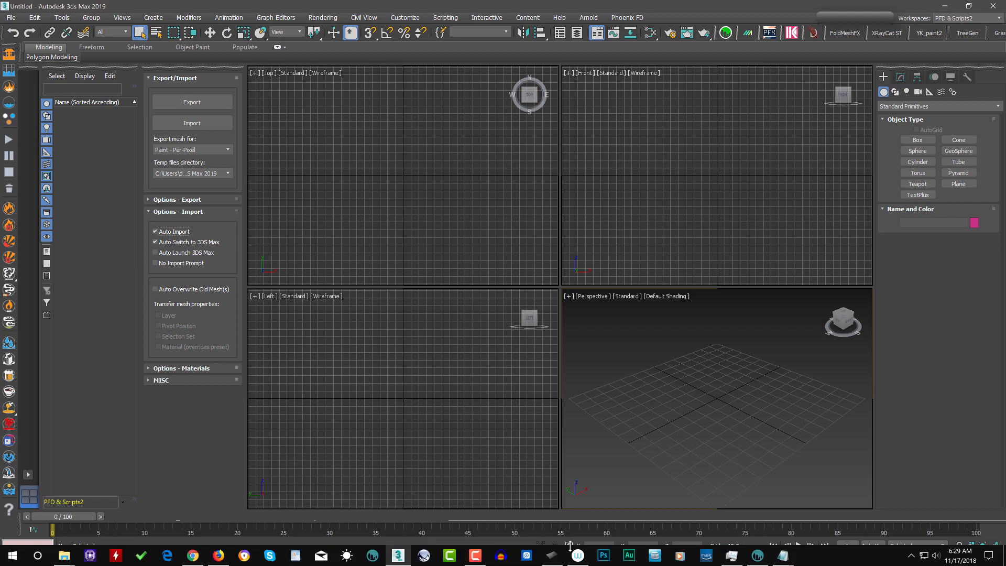
left_click(757, 555)
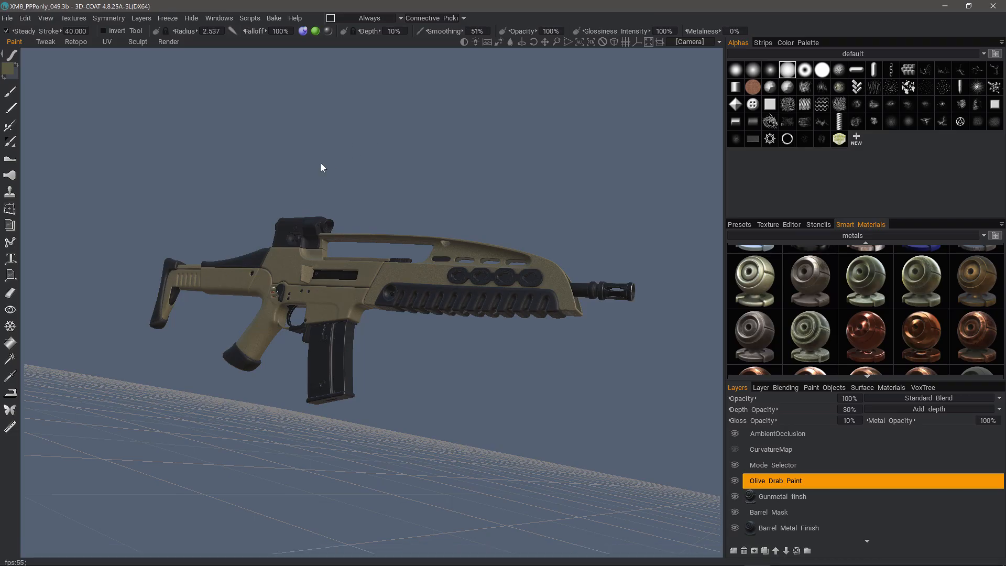
Step: Bring up 3D-Coat's File > Export To list with the 3DS Max 2019 target
left_click(8, 21)
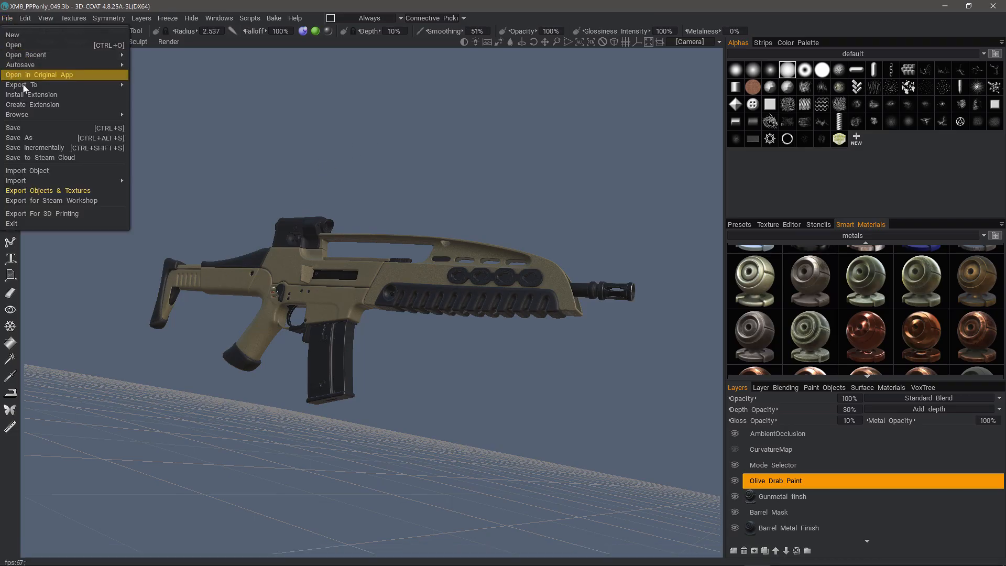
mouse_move(23, 84)
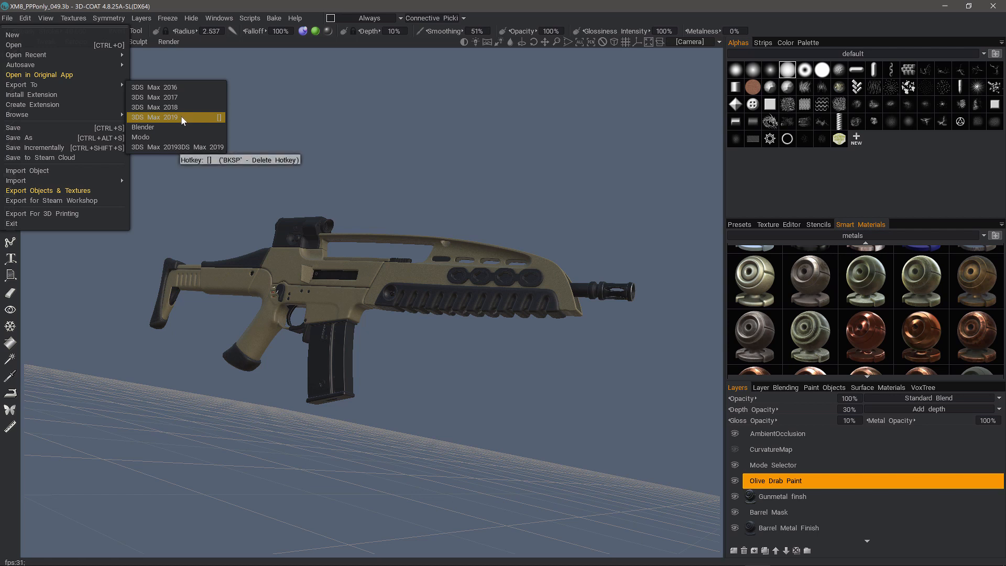
key("End")
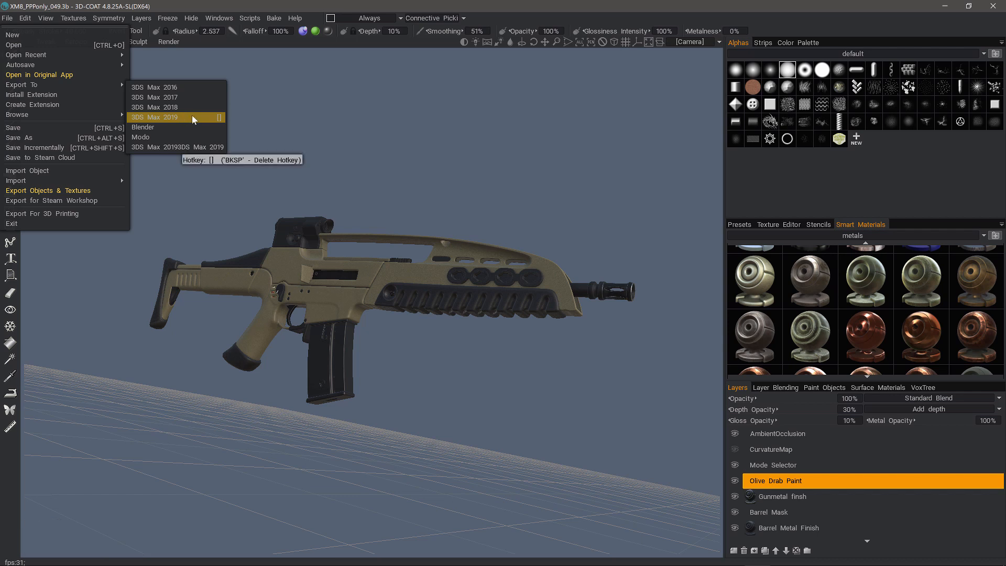
key("Escape")
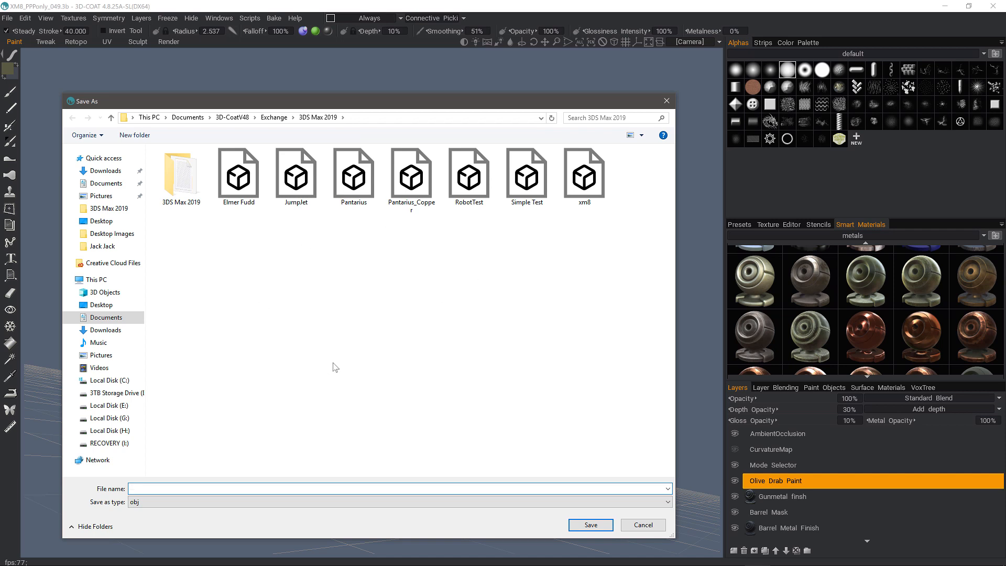
Step: Overwrite xm8.obj and export the rifle with the Arnold (Standard) preset
left_click(588, 179)
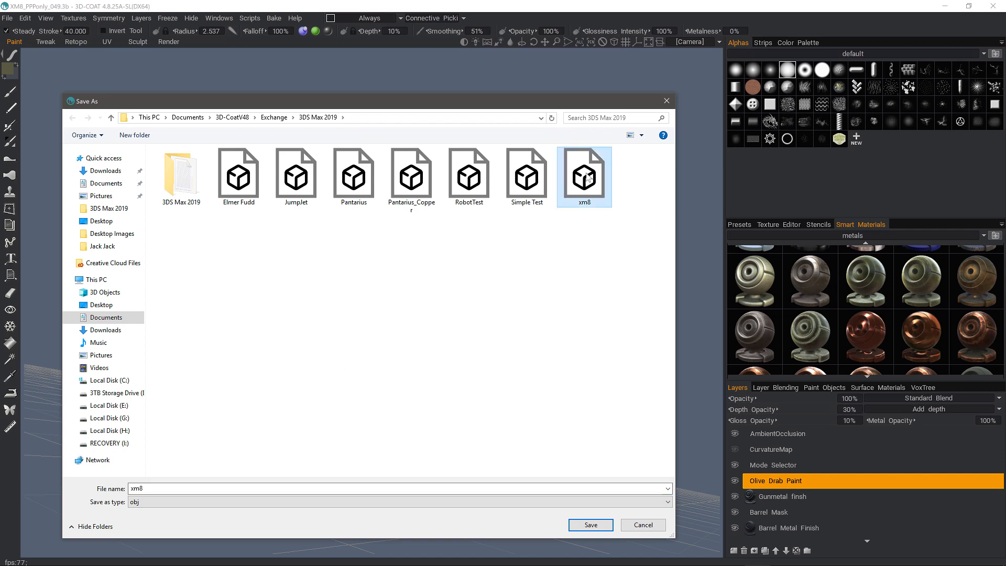
left_click(579, 527)
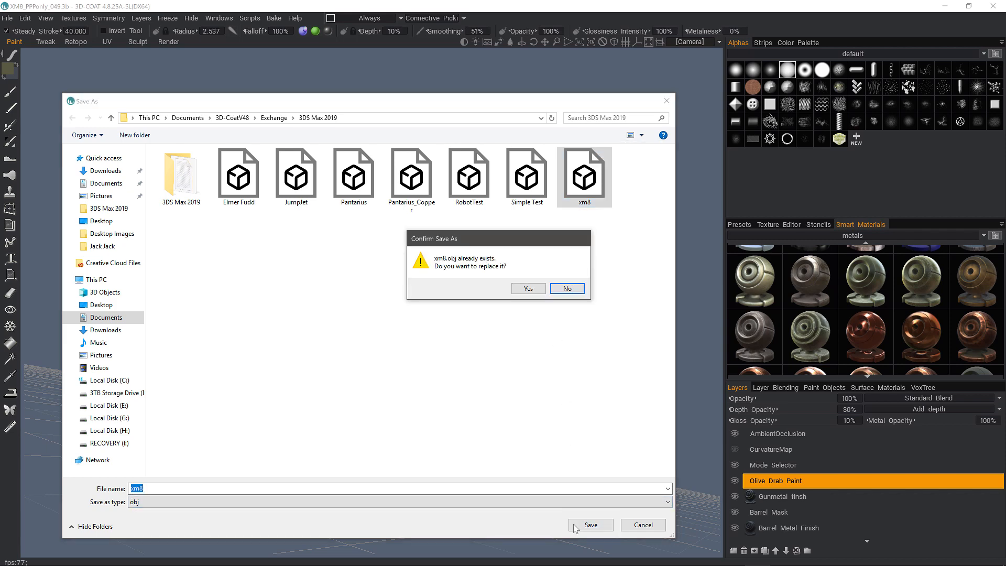
left_click(518, 290)
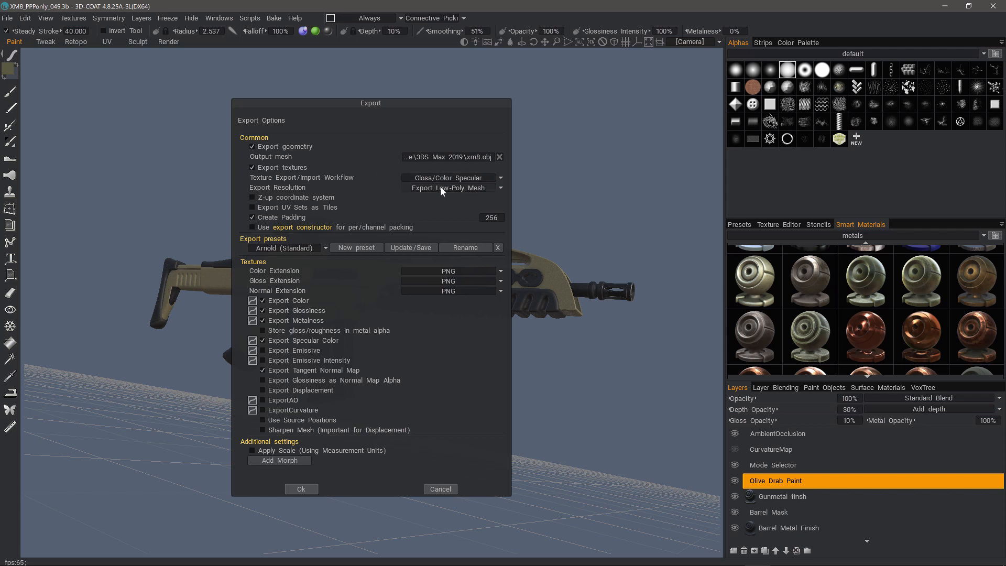
left_click(311, 488)
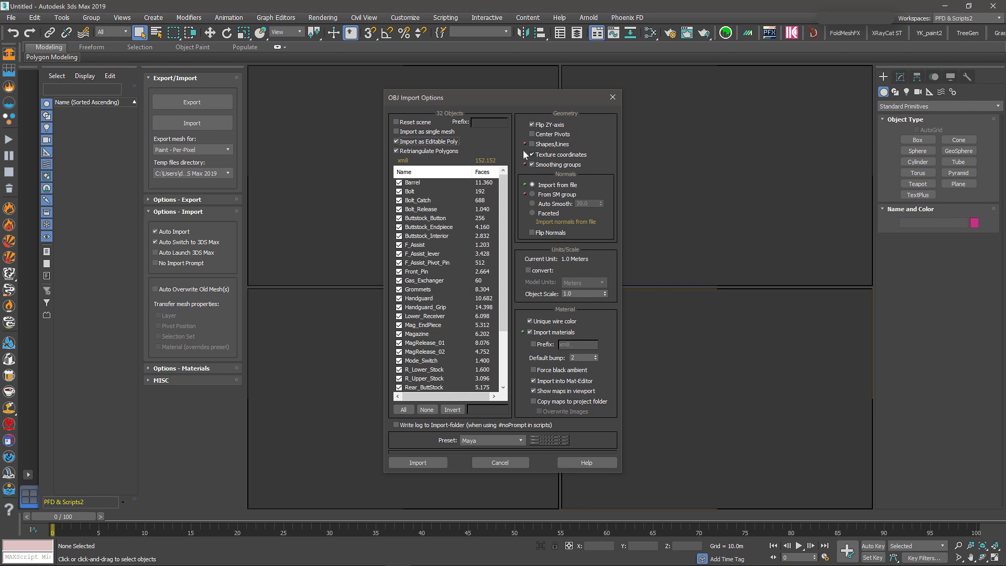
Step: Set OBJ import normals to Auto Smooth and import the 32 rifle parts
left_click(532, 204)
left_click(417, 463)
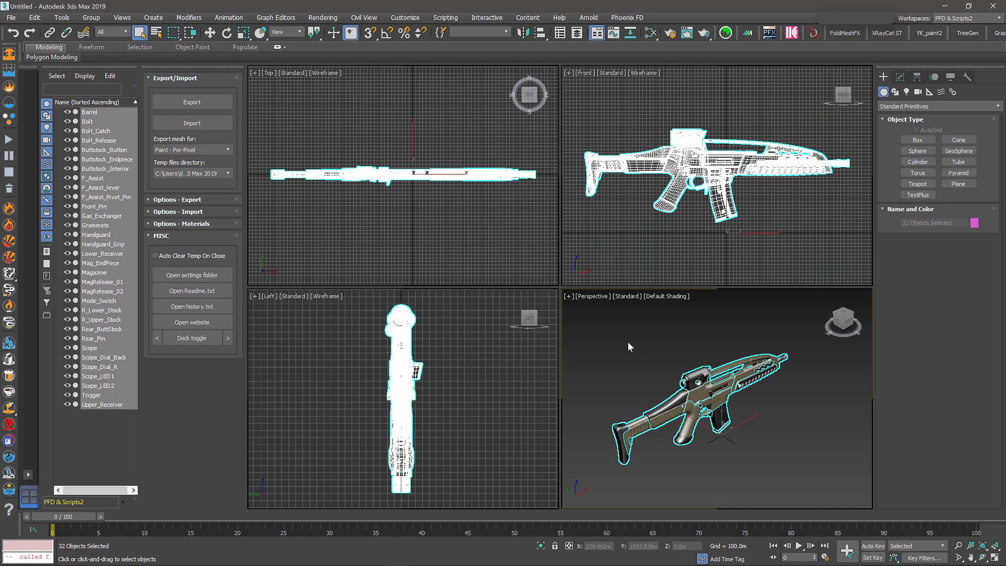
Step: Maximize the Perspective viewport, orbit to the rifle's side, and open the Slate Material Editor
key("alt+w")
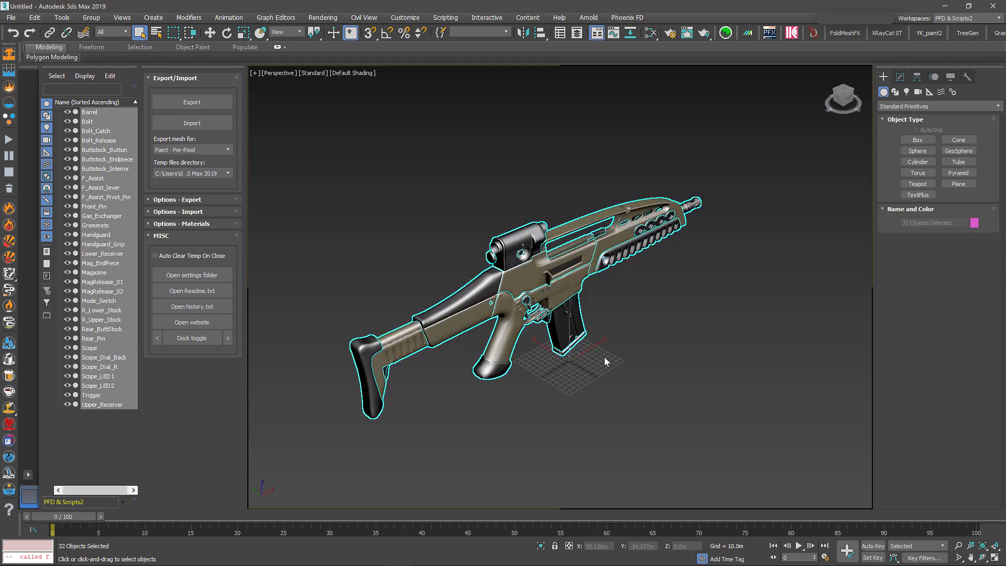
middle_click_drag(453, 215, 671, 85, "alt")
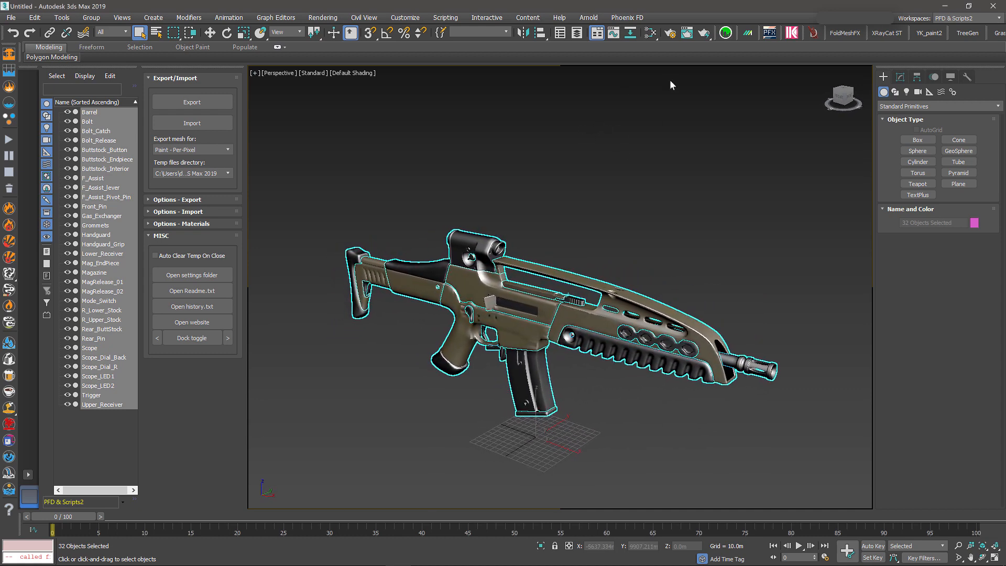
left_click(650, 33)
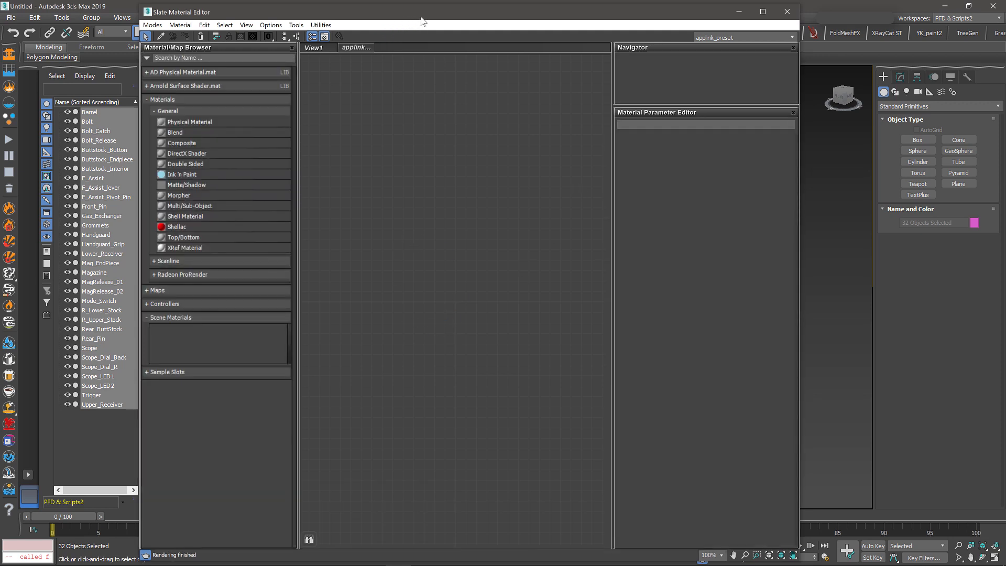
Step: Switch the renderer from Scanline to Arnold in Render Setup, moving the Slate editor aside
left_click_drag(454, 16, 353, 18)
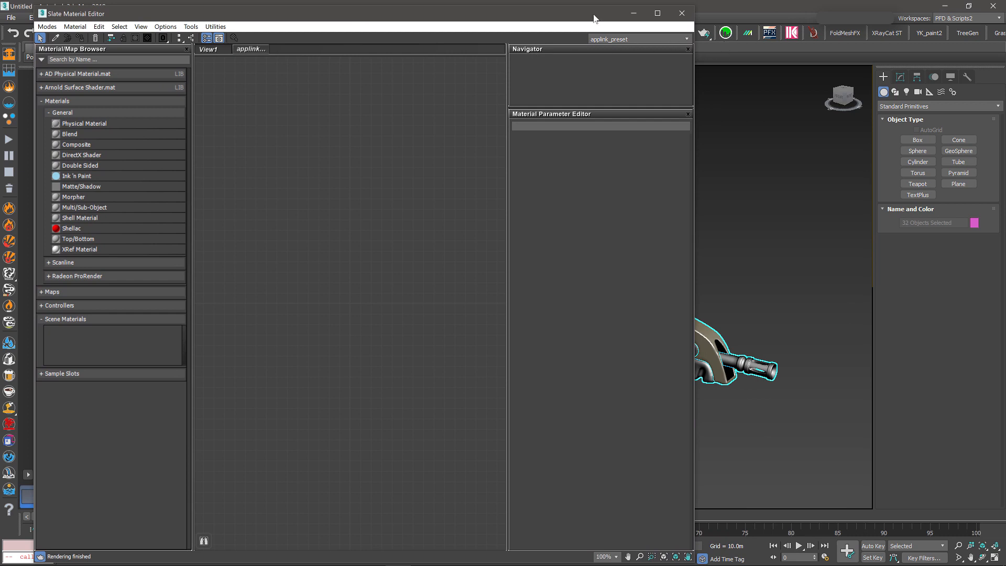
left_click_drag(589, 19, 570, 21)
left_click_drag(561, 39, 553, 57)
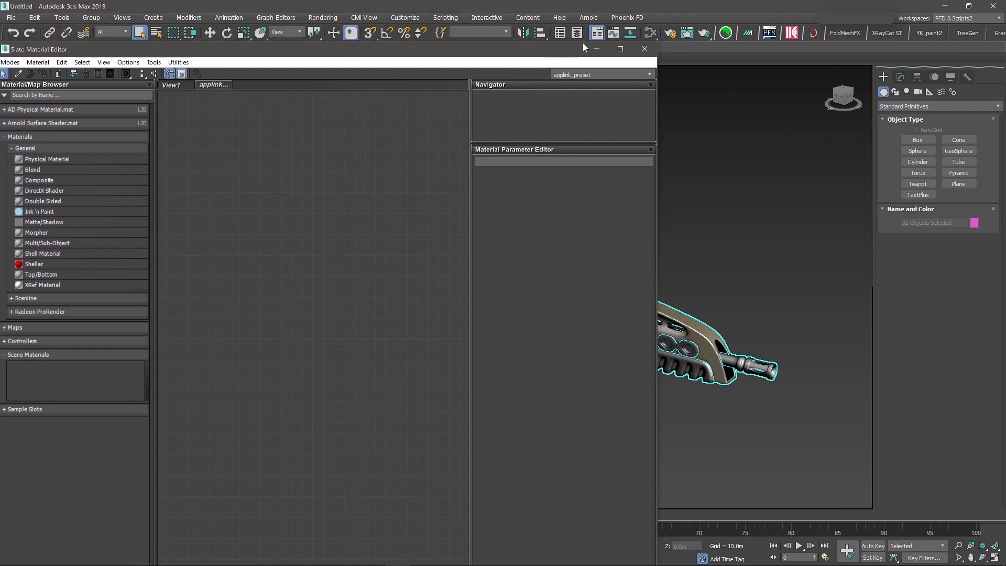
left_click(671, 33)
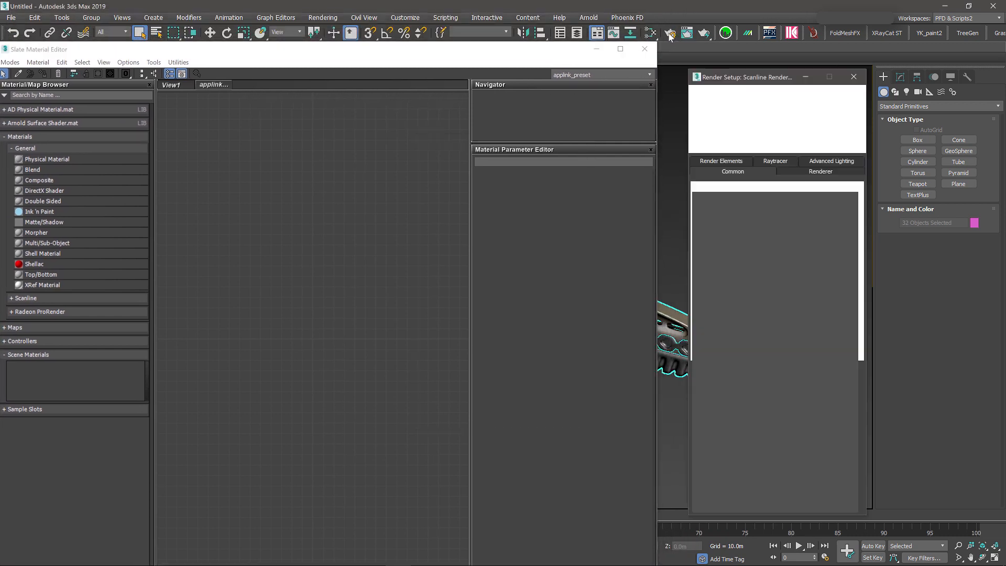
left_click(751, 129)
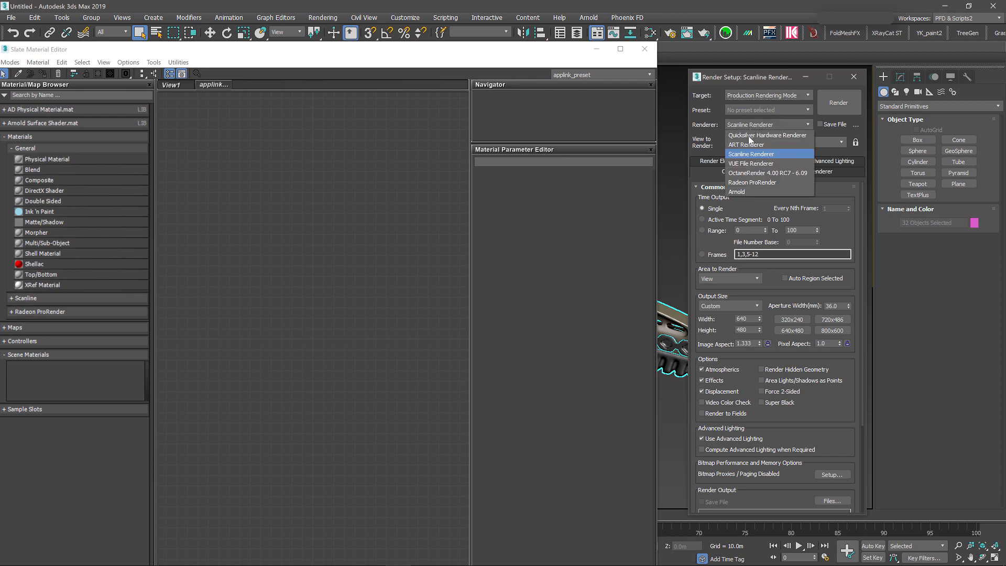
left_click(742, 195)
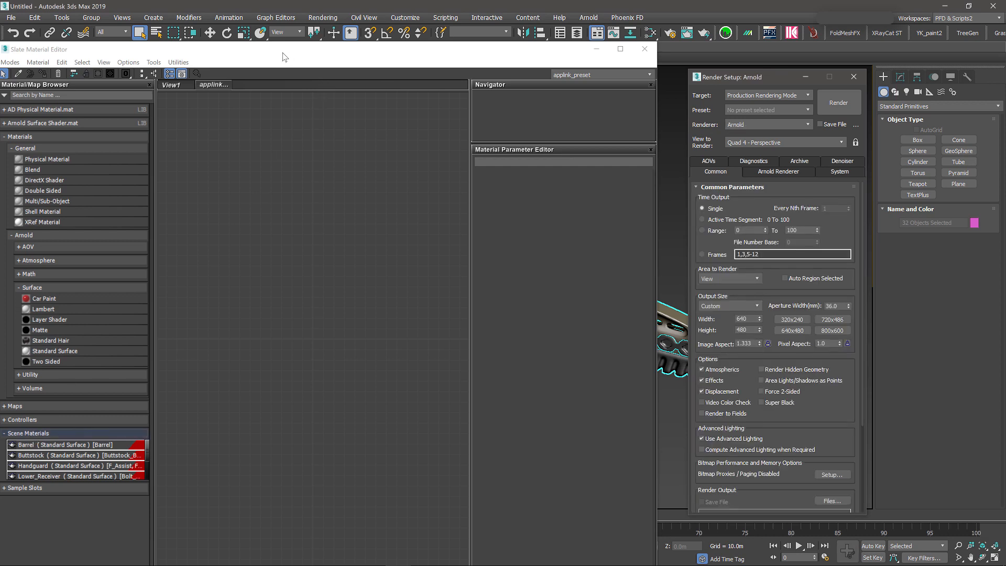
left_click_drag(277, 54, 410, 15)
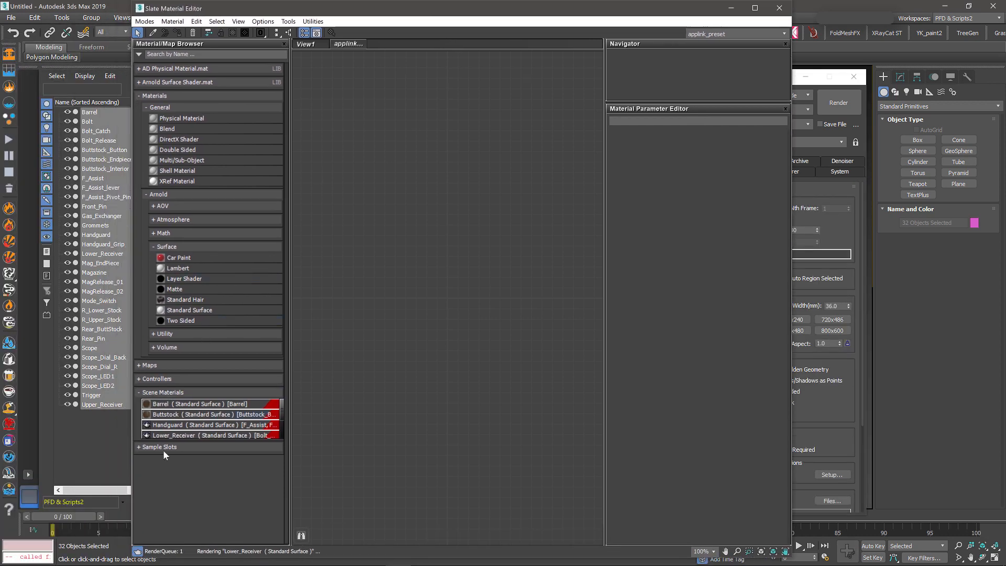
Step: Add the Barrel material from the sample slots into View1 as an instance
left_click(137, 448)
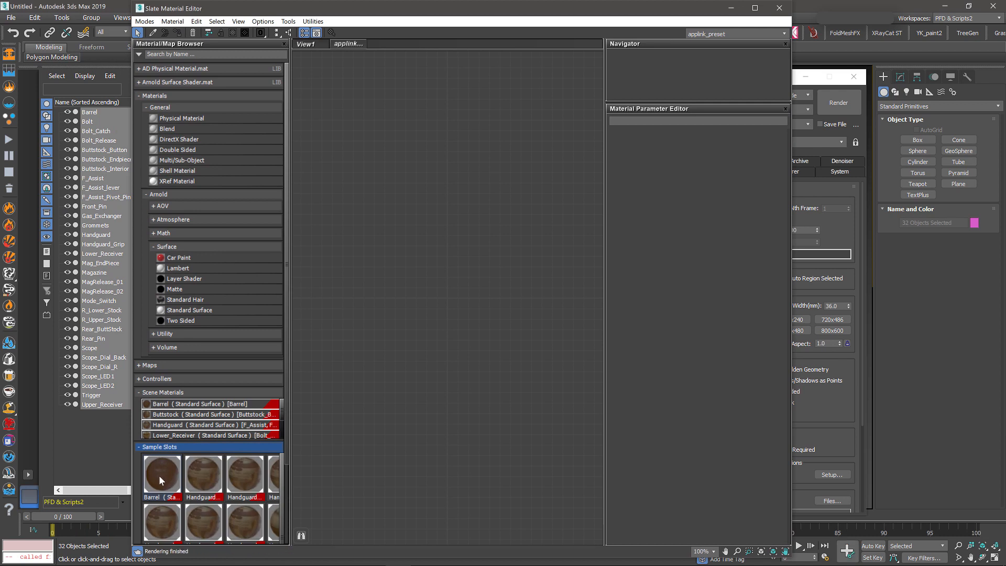
left_click(160, 475)
left_click_drag(431, 241, 486, 367)
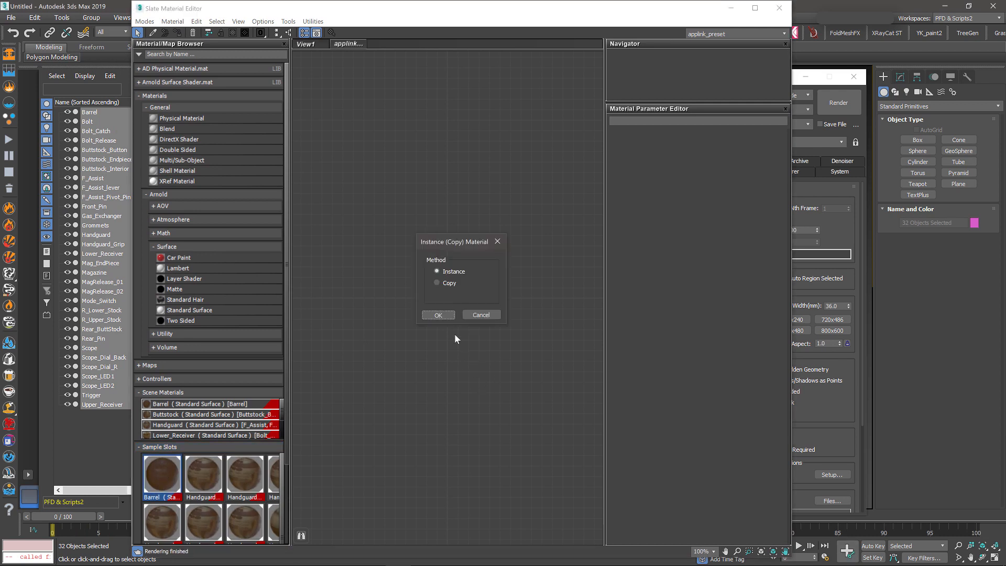
left_click(438, 315)
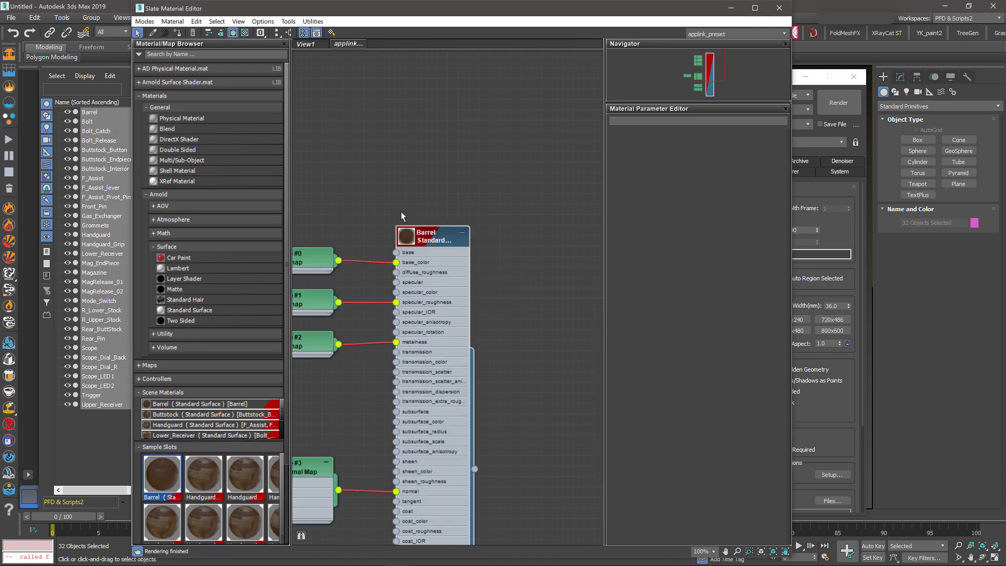
Step: Delete the Map #5 and Map #6 nodes, then close Slate and hide Render Setup
middle_click_drag(366, 164, 451, 95)
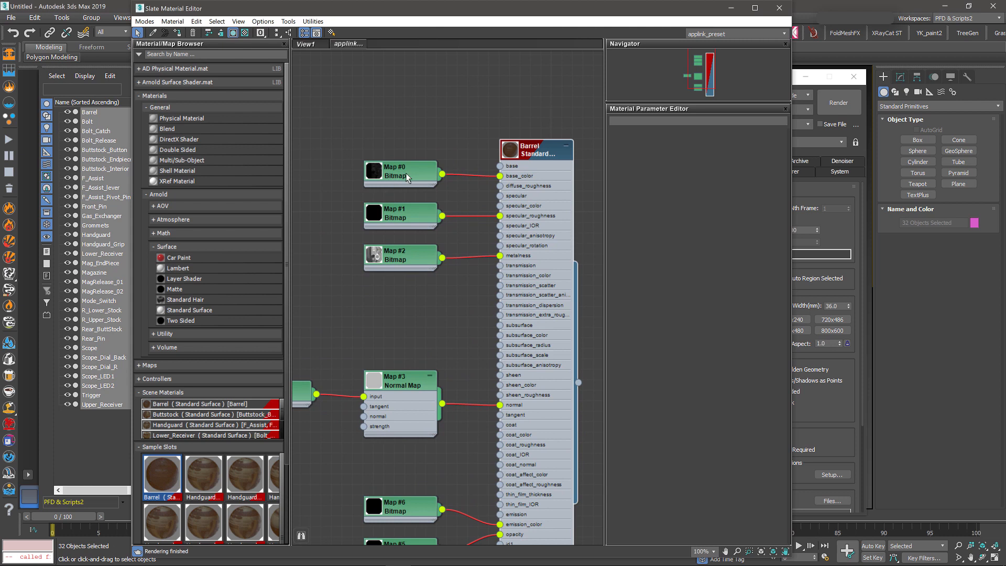
middle_click_drag(402, 313, 422, 286)
scroll(425, 321, "down", 3)
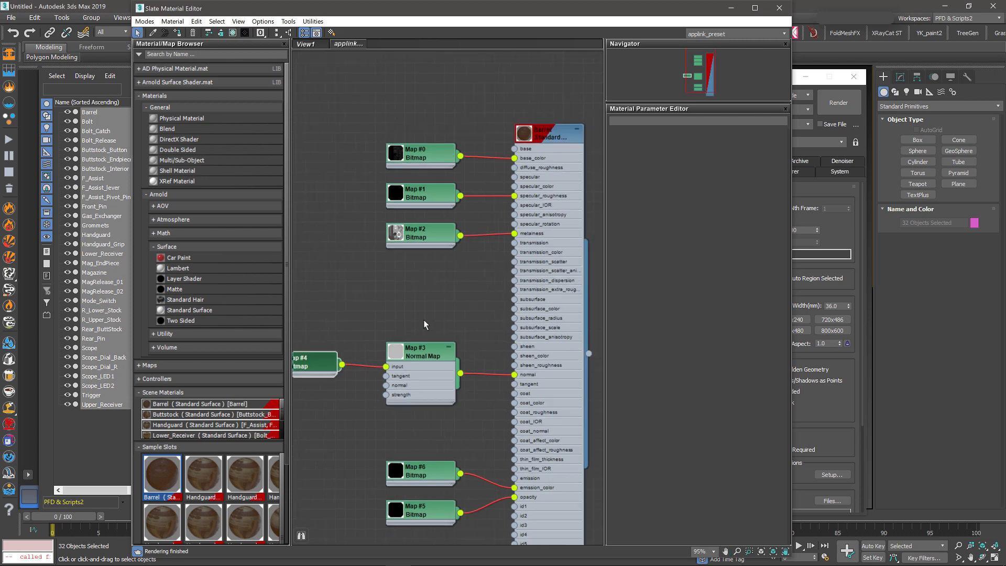
scroll(360, 358, "down", 2)
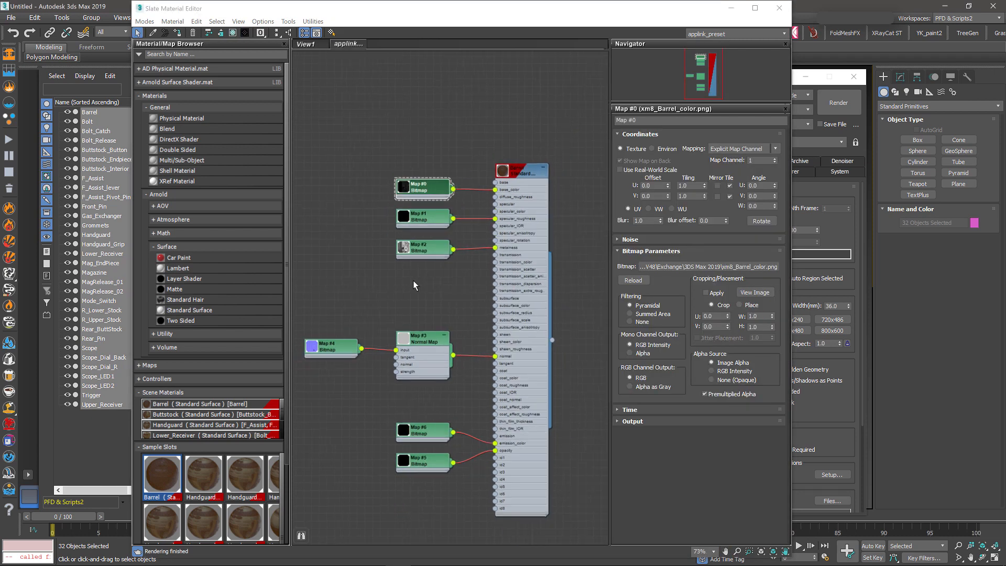
middle_click_drag(381, 287, 398, 231)
left_click_drag(362, 365, 447, 427)
key("Delete")
left_click(779, 8)
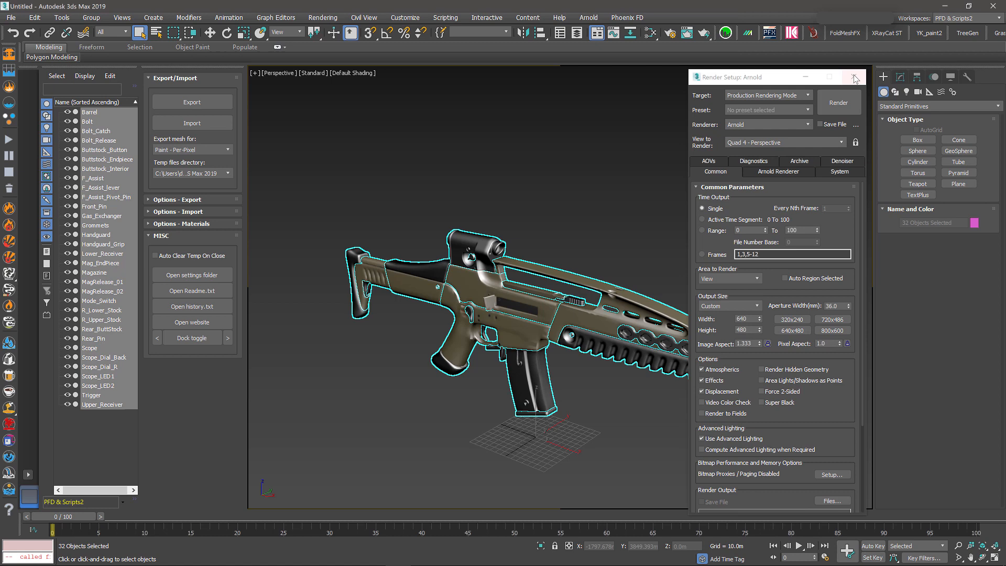
left_click(805, 77)
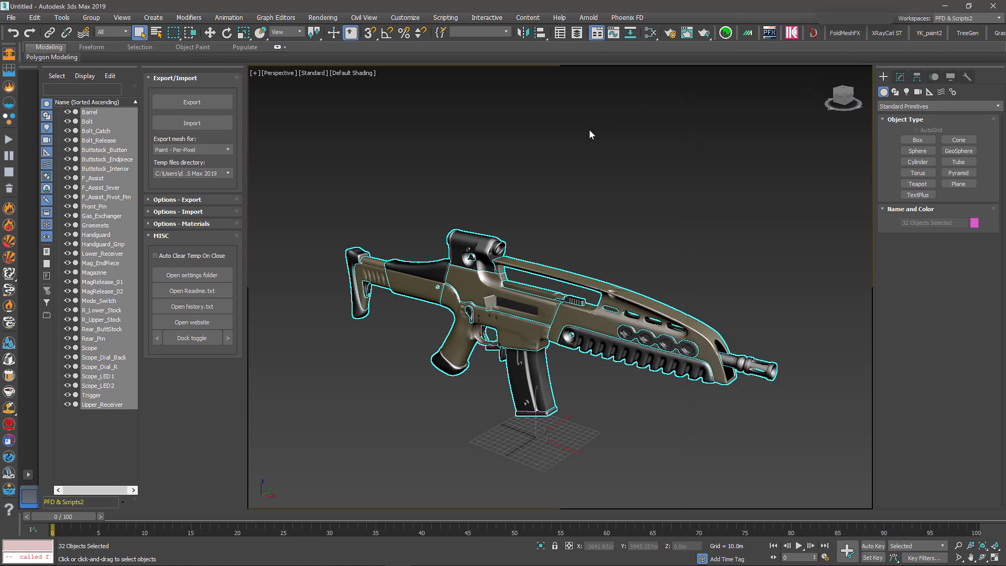